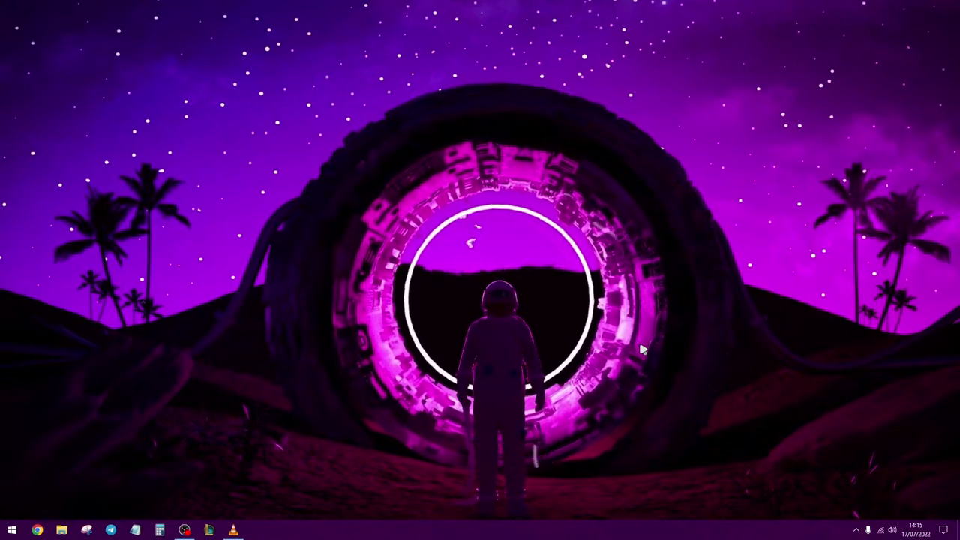
# Check the NVIDIA icon's options for the NVIDIA control panel and GeForce Experience among the hidden taskbar icons
pyautogui.click(856, 530)
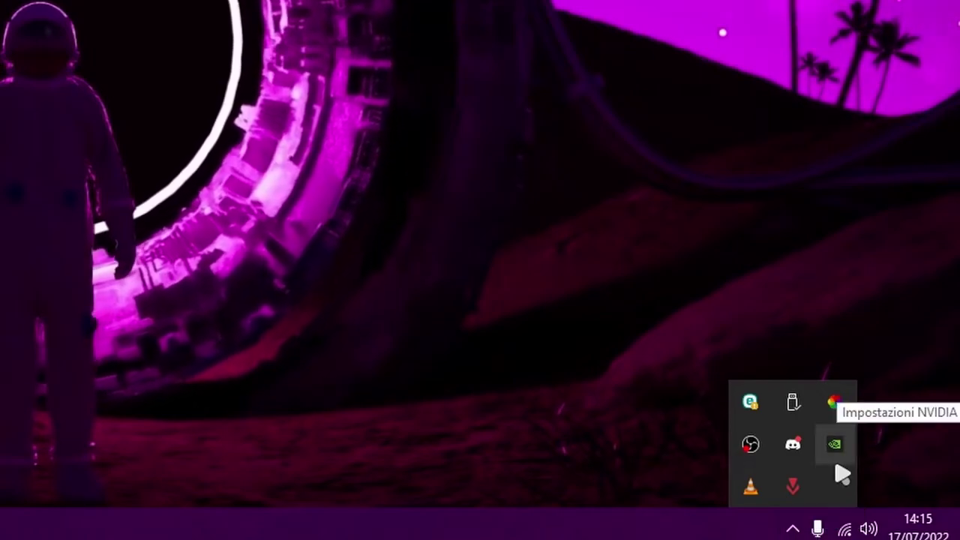
pyautogui.rightClick(836, 467)
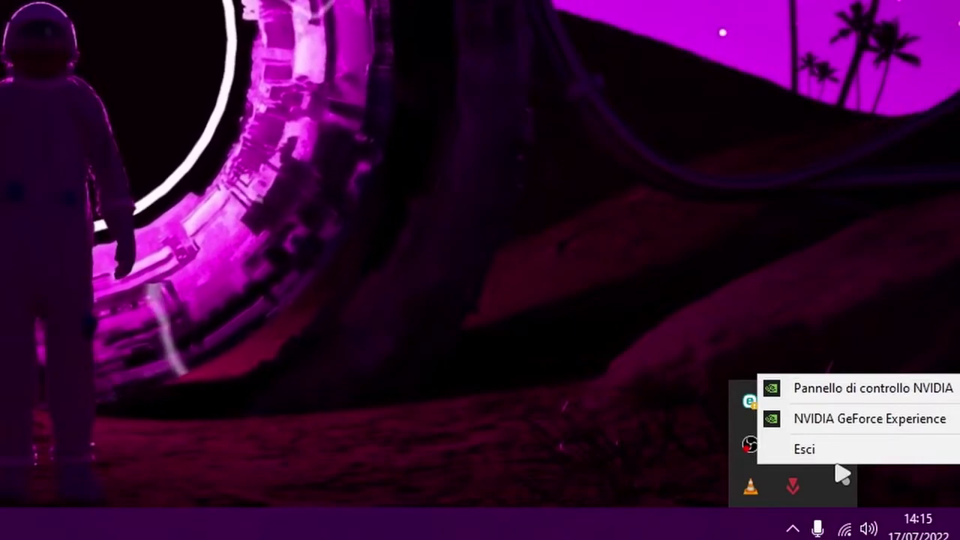
pyautogui.click(868, 419)
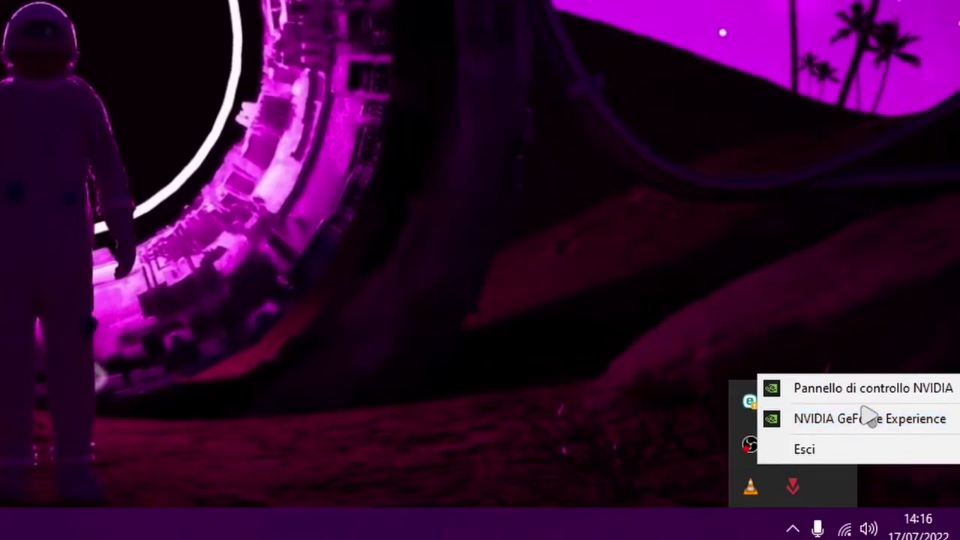
pyautogui.click(845, 494)
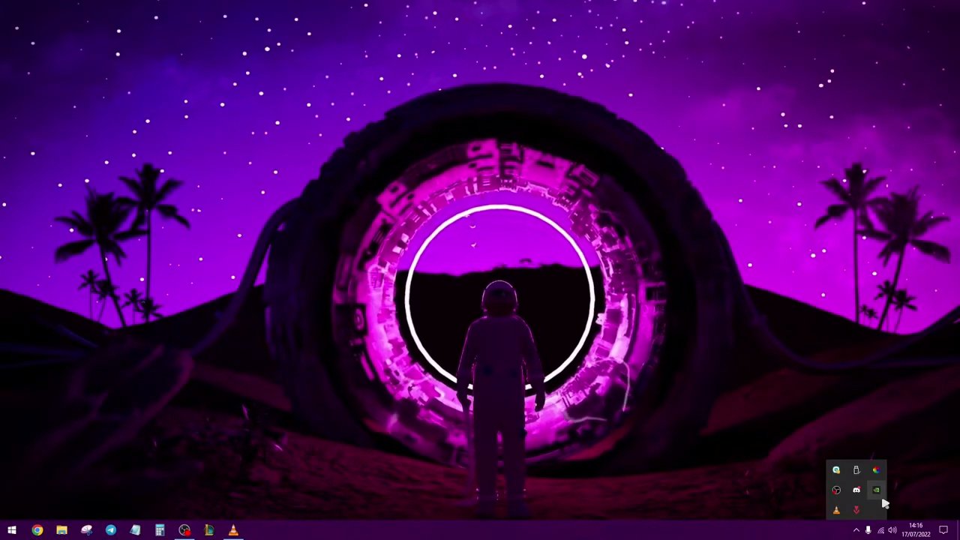
pyautogui.click(838, 385)
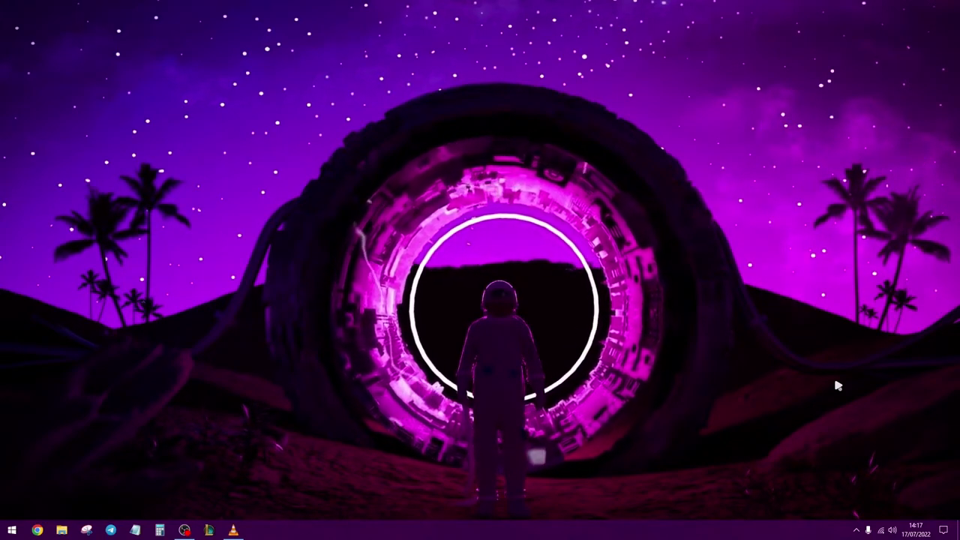
pyautogui.click(856, 530)
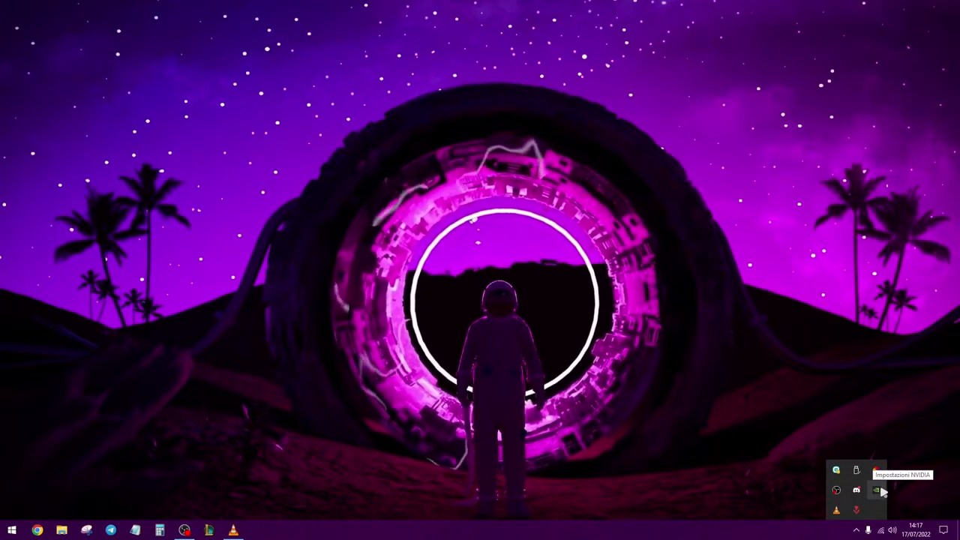
pyautogui.click(879, 490)
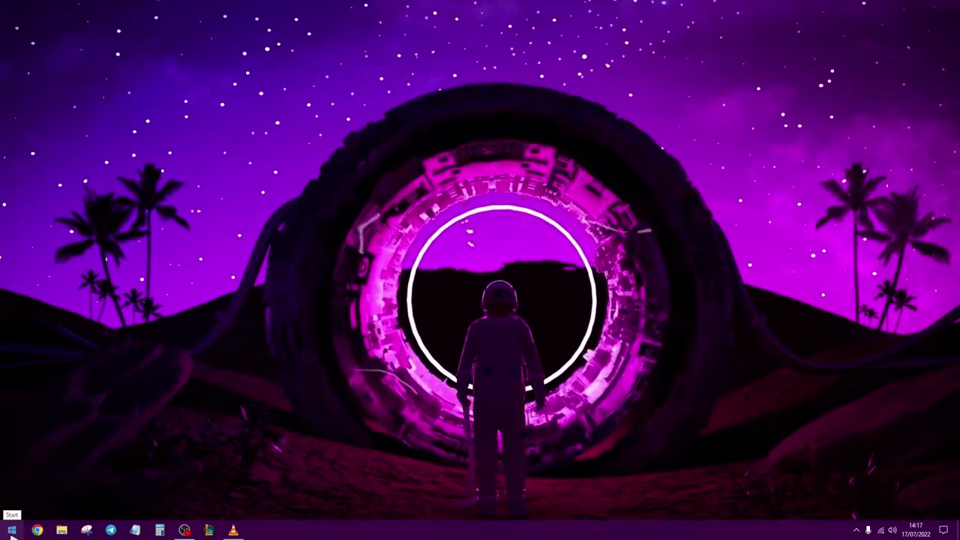
# Open the Microsoft Store and find the NVIDIA Control Panel app in it
pyautogui.click(12, 531)
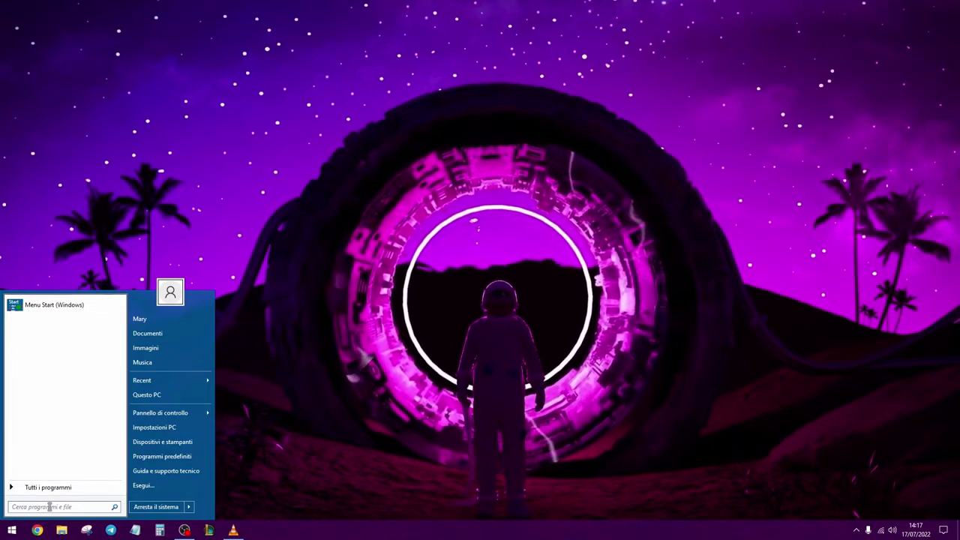
pyautogui.write('microsoft store')
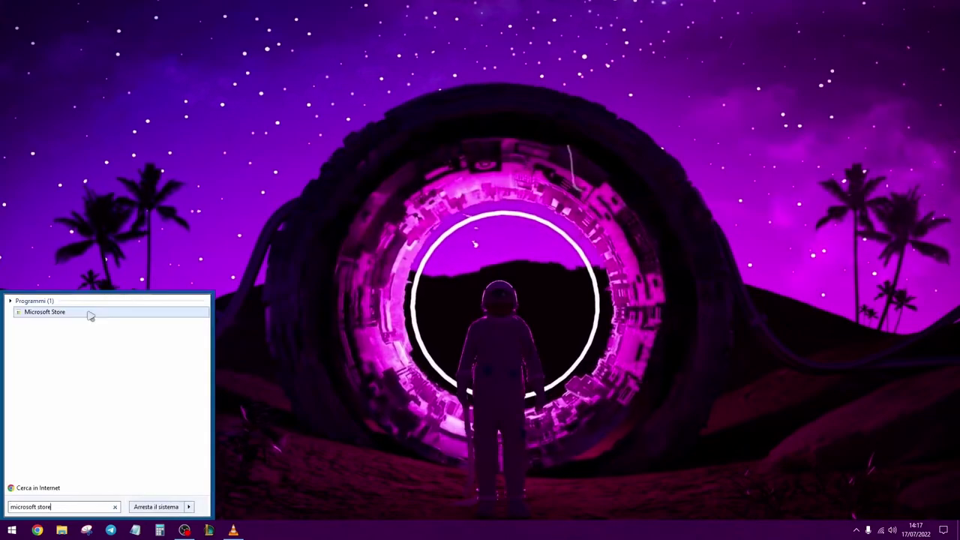
pyautogui.click(90, 315)
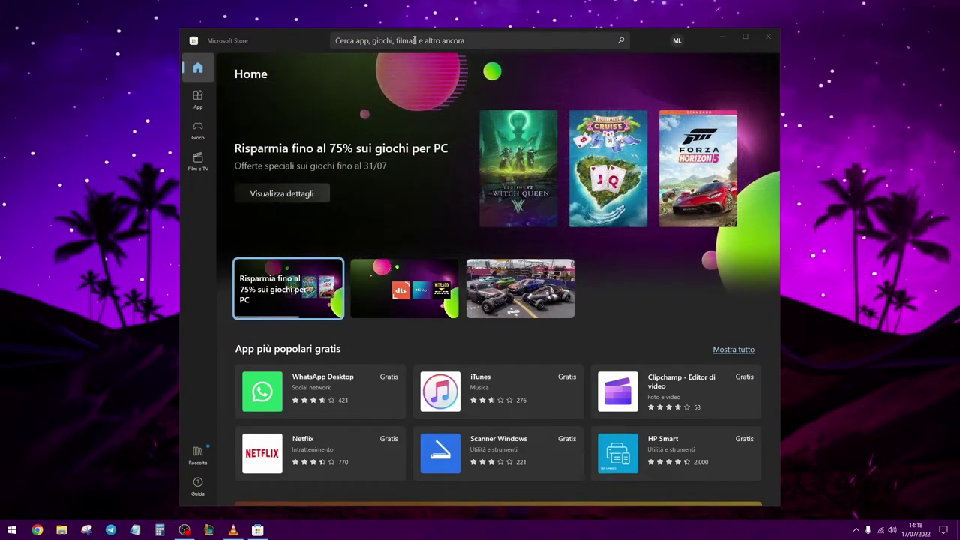
pyautogui.click(419, 40)
pyautogui.write('nvidia contro')
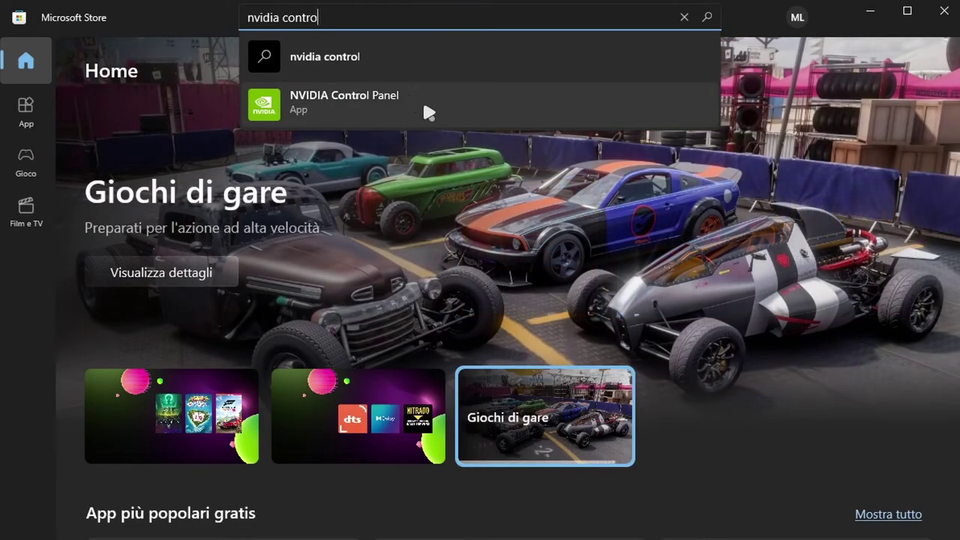
pyautogui.click(423, 99)
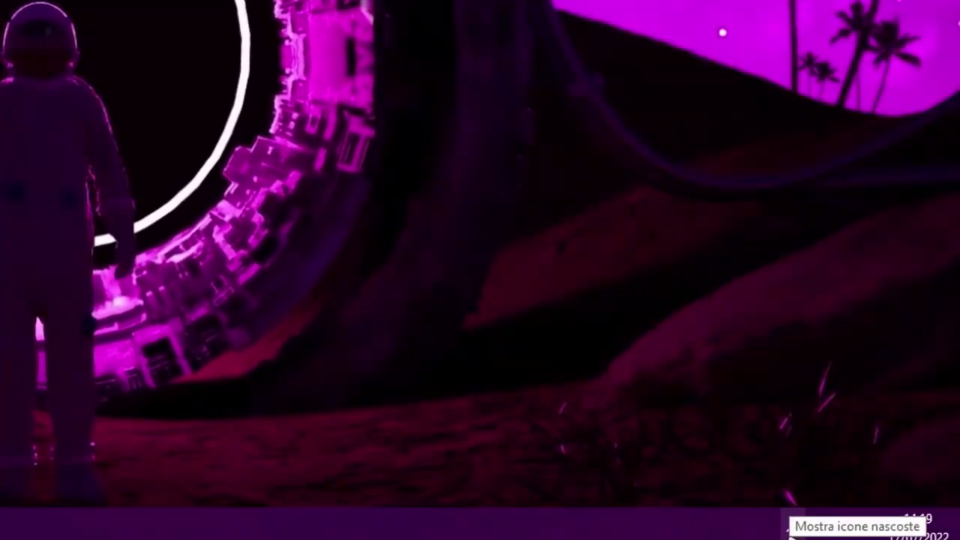
# Look once more at the NVIDIA icon's options among the hidden taskbar icons
pyautogui.click(791, 529)
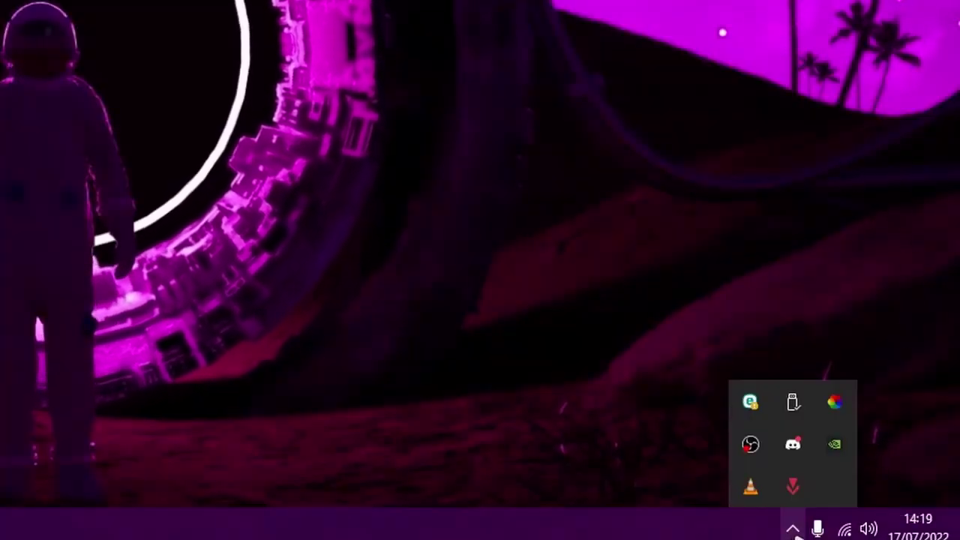
pyautogui.rightClick(837, 458)
pyautogui.press('Escape')
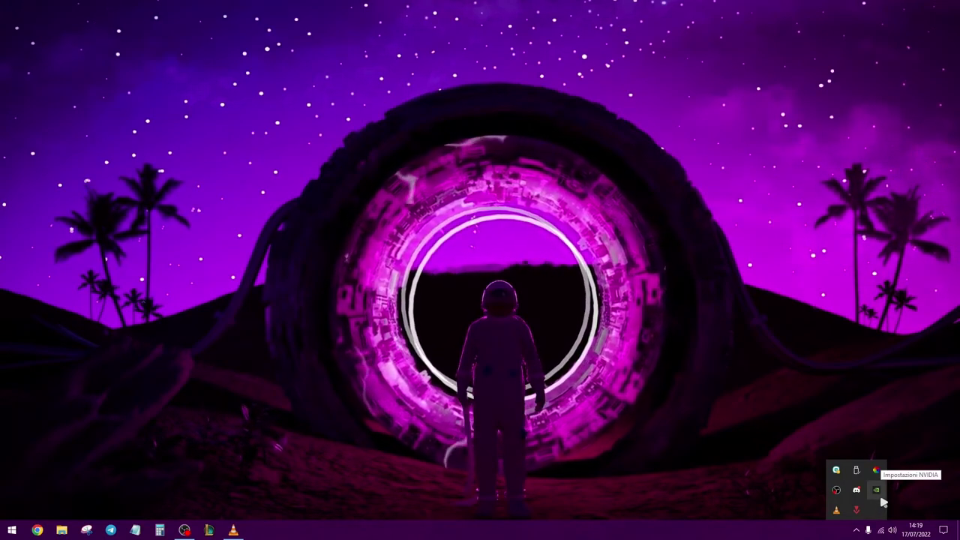
# Switch to Chrome and download the installer from NVIDIA's GeForce Experience page, accepting the site's cookies
pyautogui.click(37, 530)
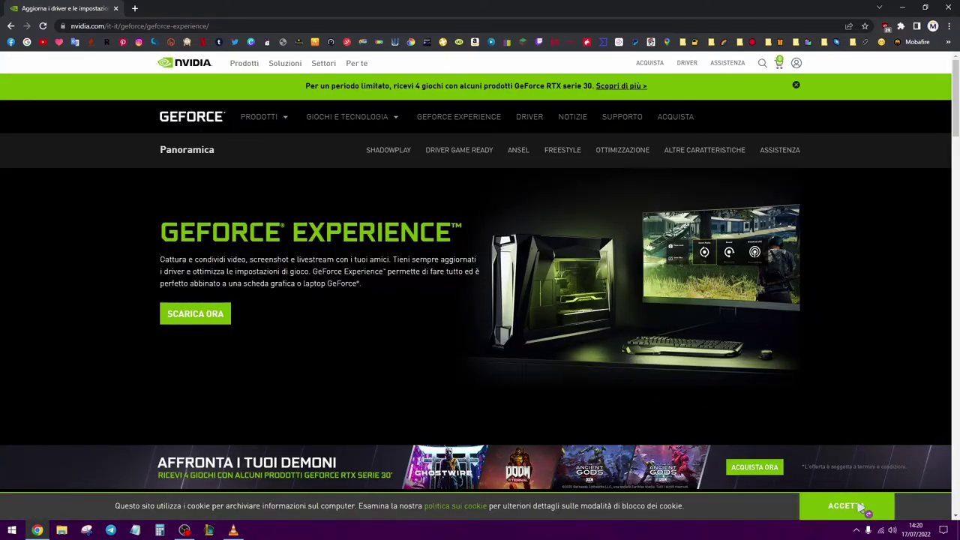
pyautogui.click(859, 478)
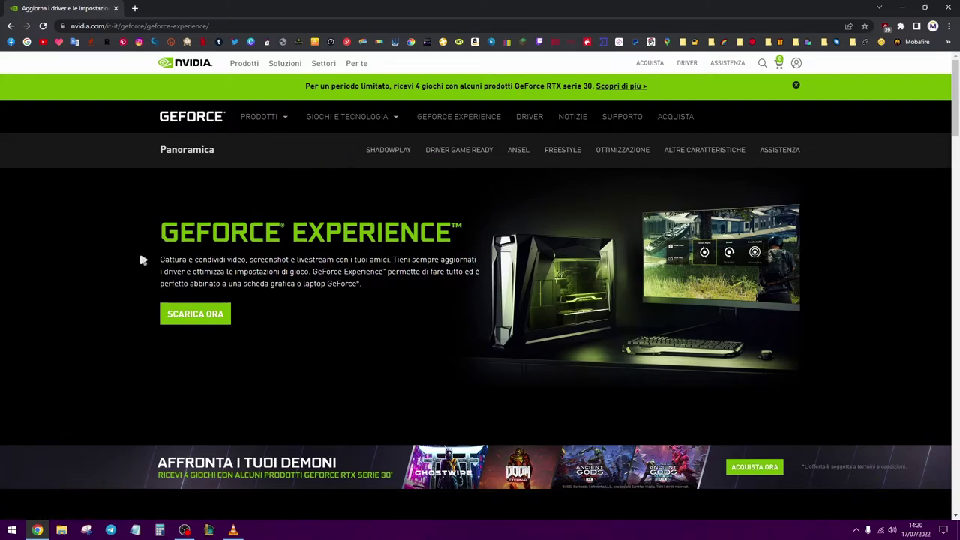
pyautogui.click(201, 323)
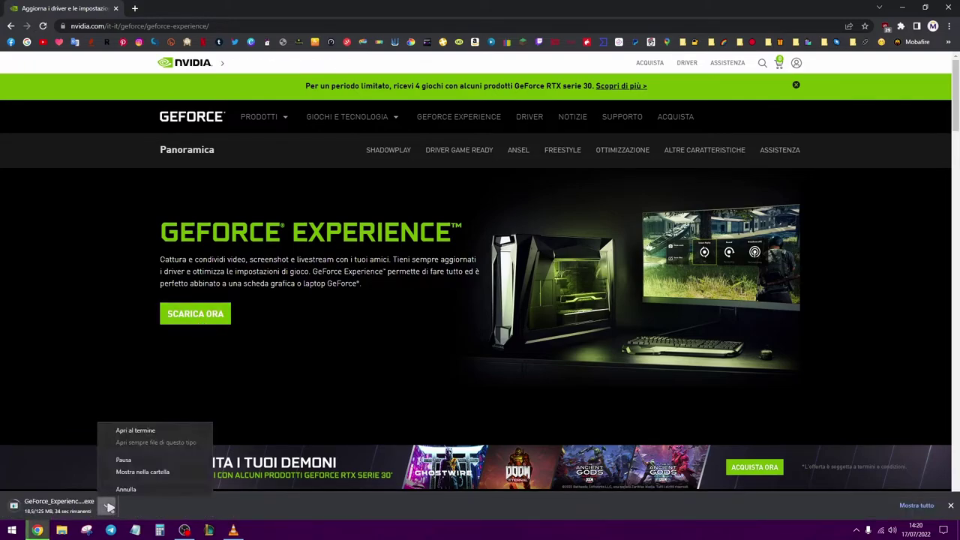
pyautogui.click(107, 507)
pyautogui.press('super+d')
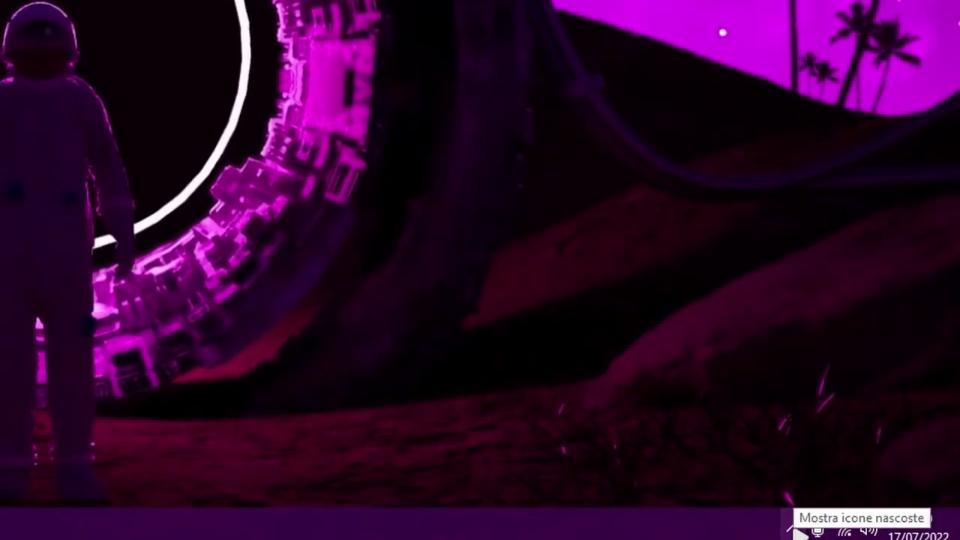
# Open NVIDIA GeForce Experience through the NVIDIA icon hidden in the system tray
pyautogui.click(794, 529)
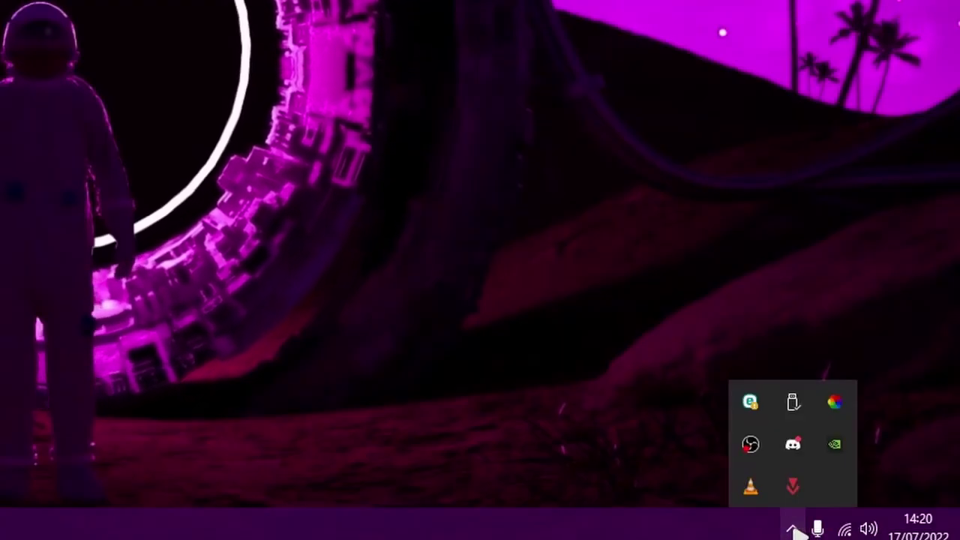
pyautogui.rightClick(834, 452)
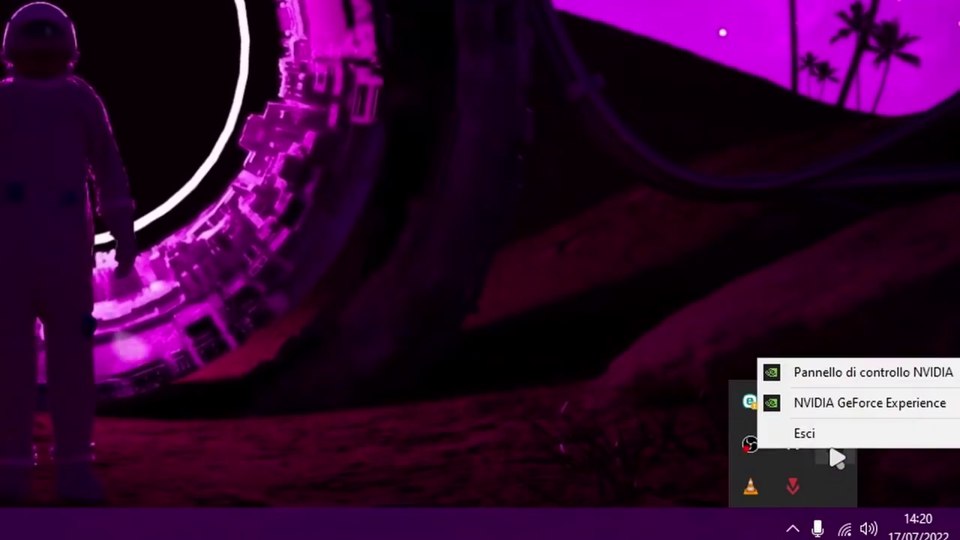
pyautogui.click(828, 412)
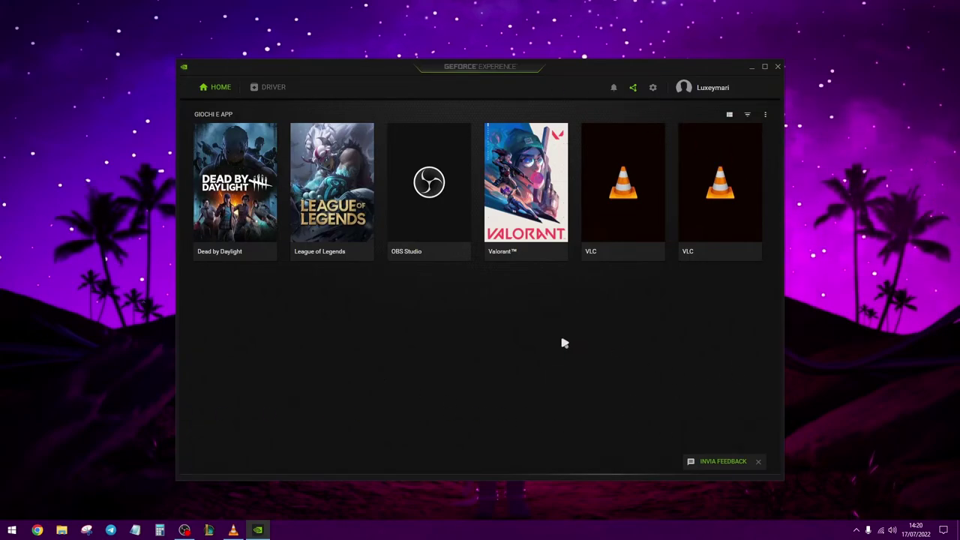
# Check for driver updates in GeForce Experience and return to the games and apps overview
pyautogui.click(270, 89)
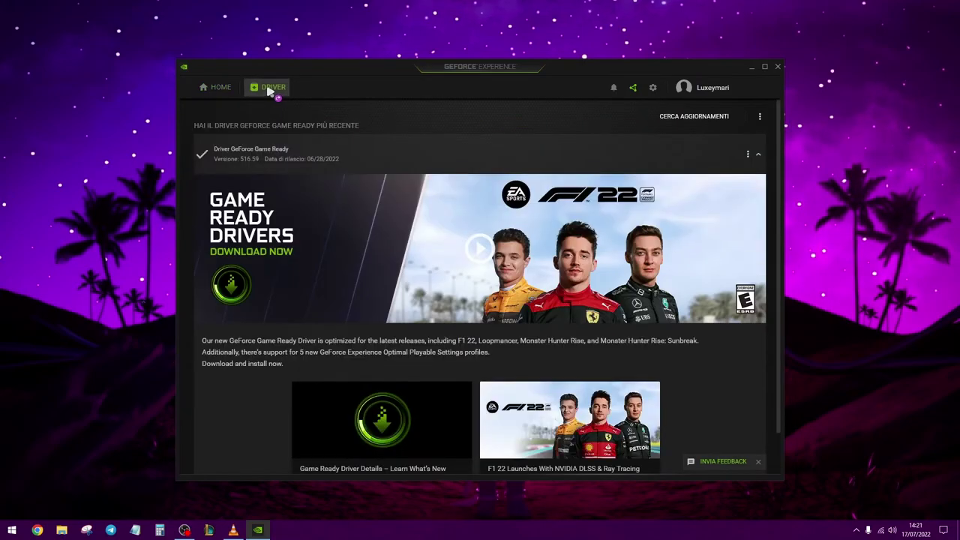
pyautogui.click(679, 120)
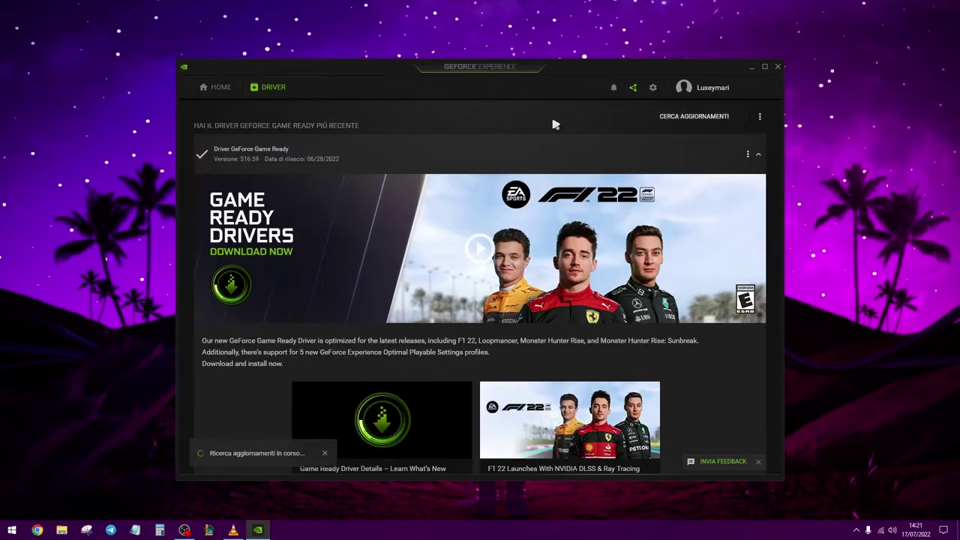
pyautogui.click(223, 92)
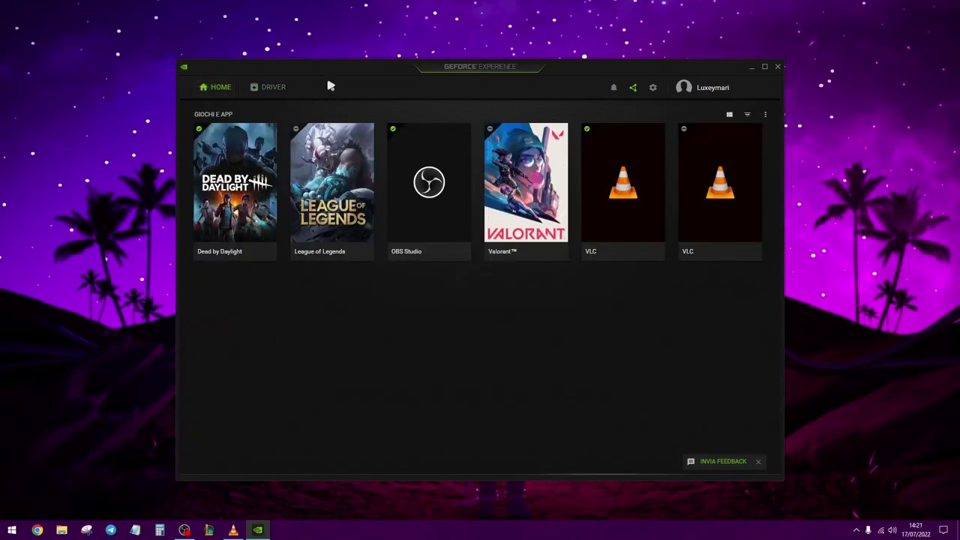
# In the general settings, choose the 77% (1477 x 831) render resolution for image scaling
pyautogui.click(653, 88)
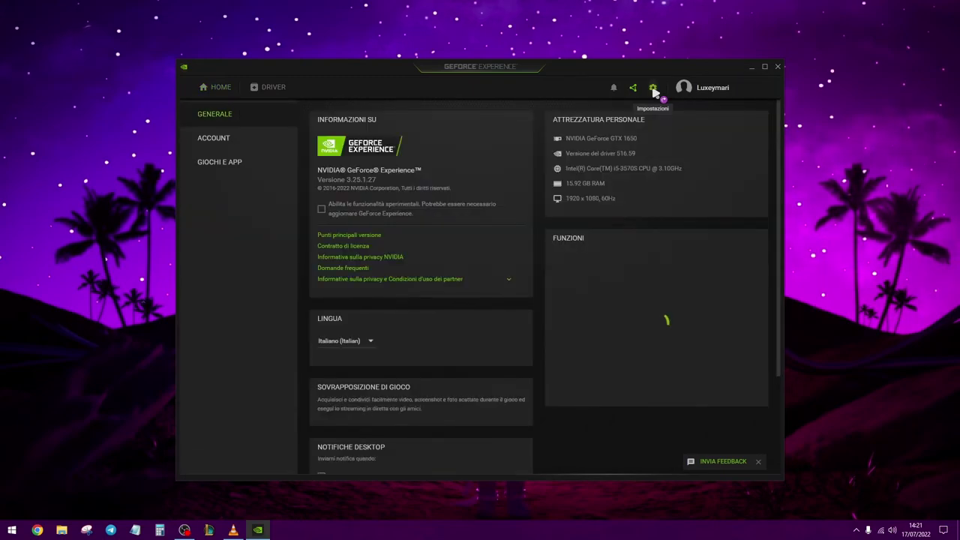
pyautogui.scroll(-5, 494, 226)
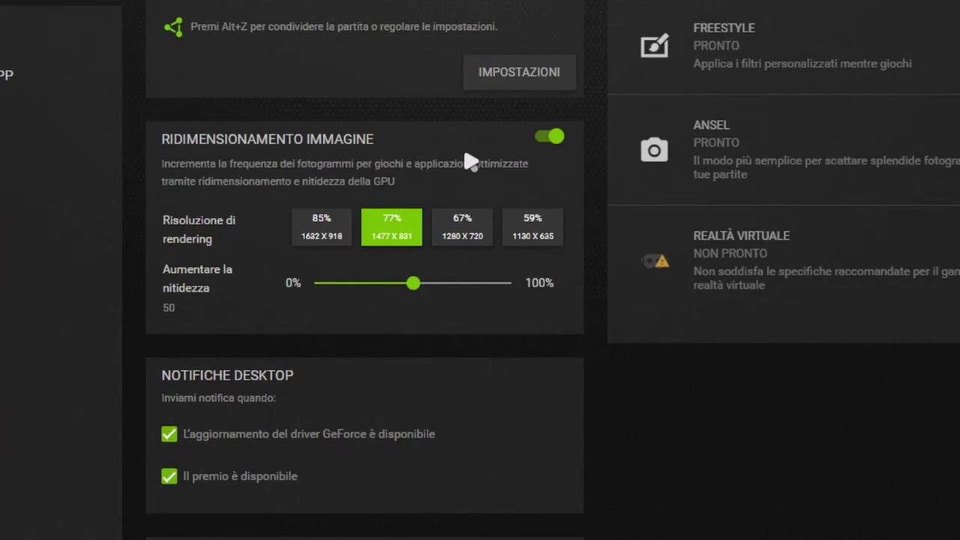
pyautogui.click(396, 236)
pyautogui.click(392, 236)
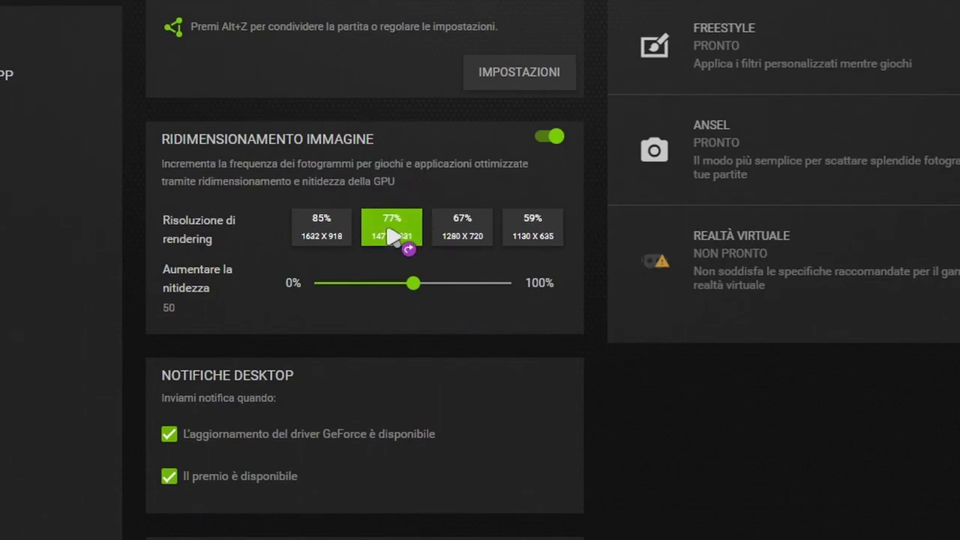
# Set the image scaling sharpness to 60 and close GeForce Experience
pyautogui.click(413, 284)
pyautogui.moveTo(418, 290); pyautogui.dragTo(437, 290)
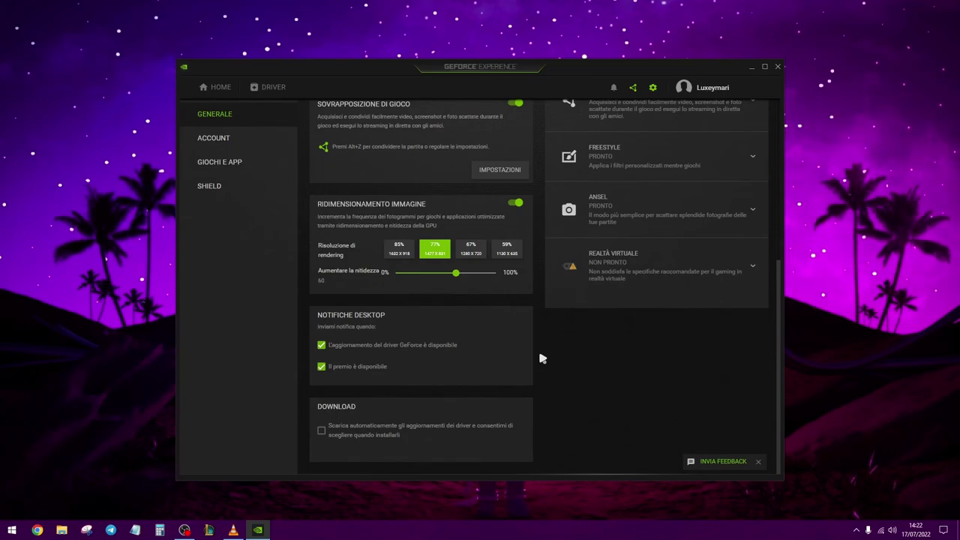
pyautogui.scroll(5, 542, 359)
pyautogui.click(779, 69)
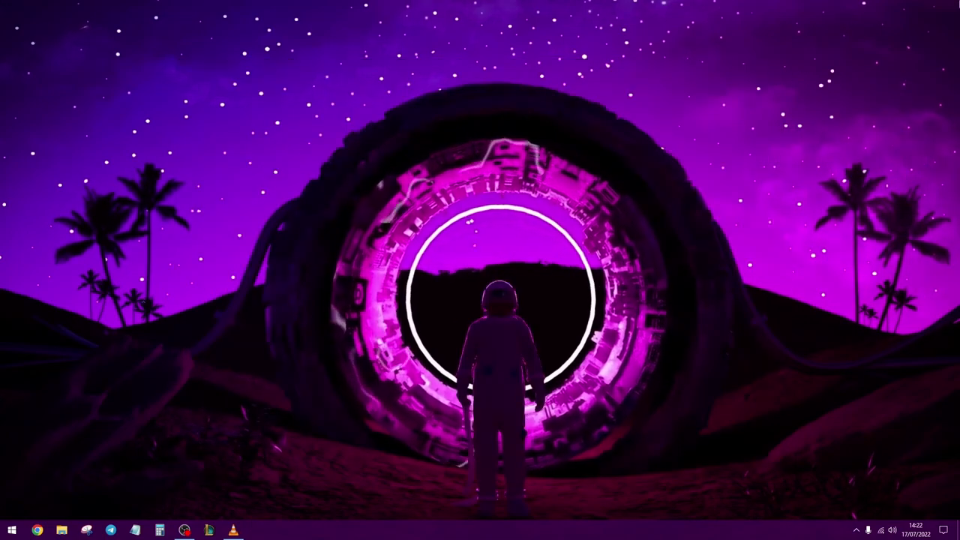